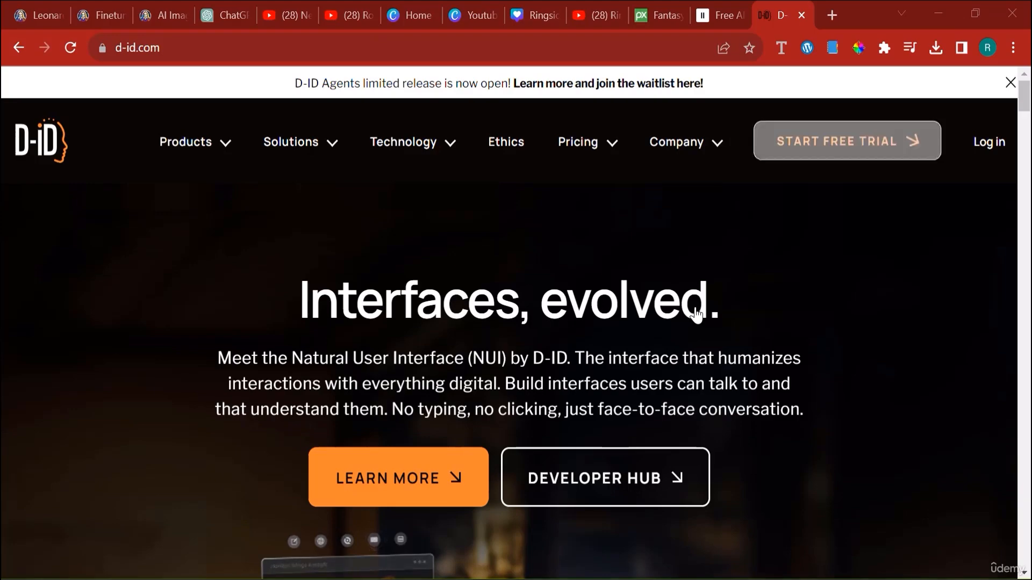
- Log in to the D-ID Creative Reality Studio and look through the recent projects in the video library
{"action": "scroll", "coordinate": [695, 310], "scroll_direction": "down", "scroll_amount": 3}
{"action": "scroll", "coordinate": [785, 274], "scroll_direction": "up", "scroll_amount": 3}
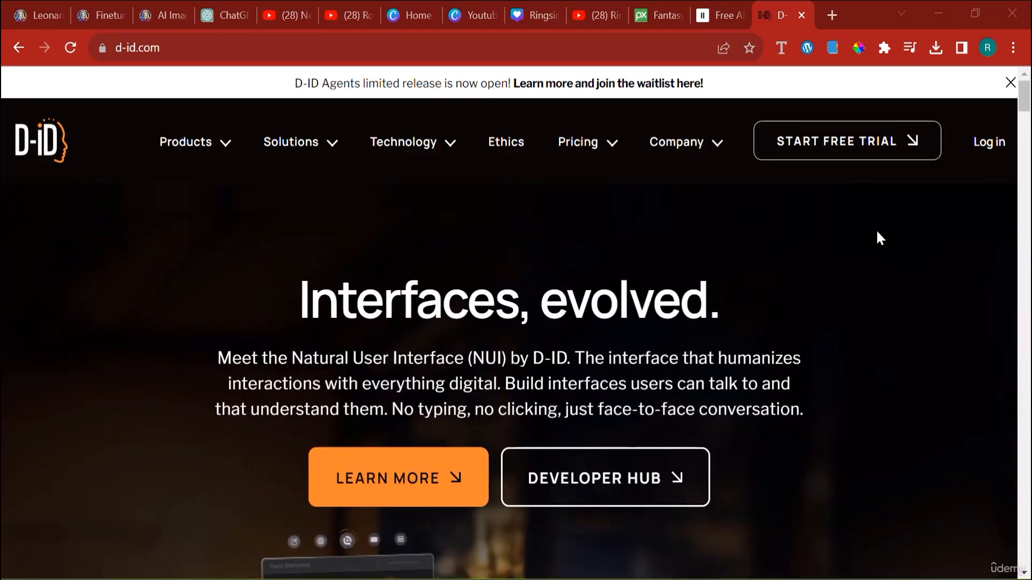
{"action": "left_click", "coordinate": [994, 160]}
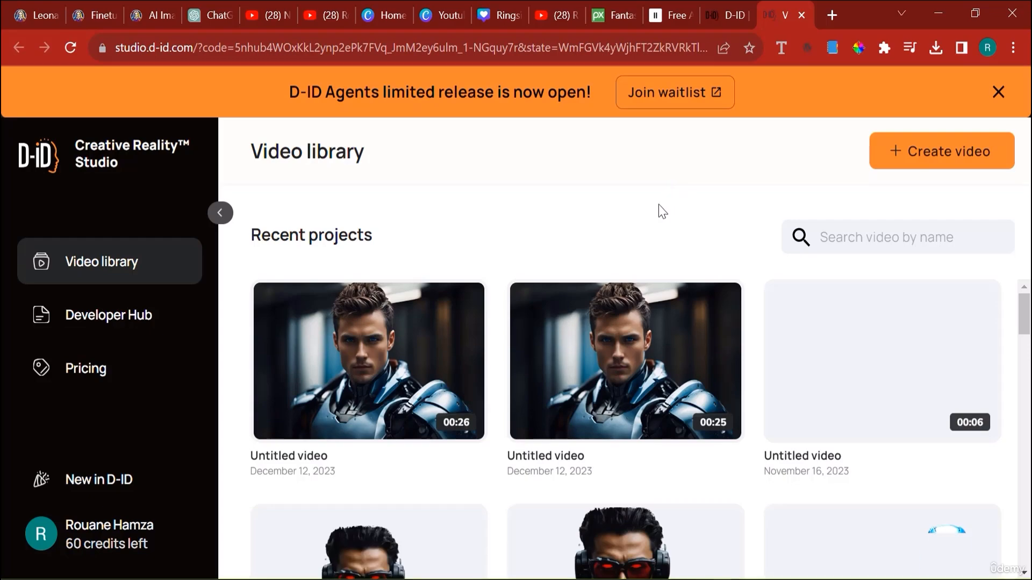
{"action": "scroll", "coordinate": [634, 397], "scroll_direction": "down", "scroll_amount": 2}
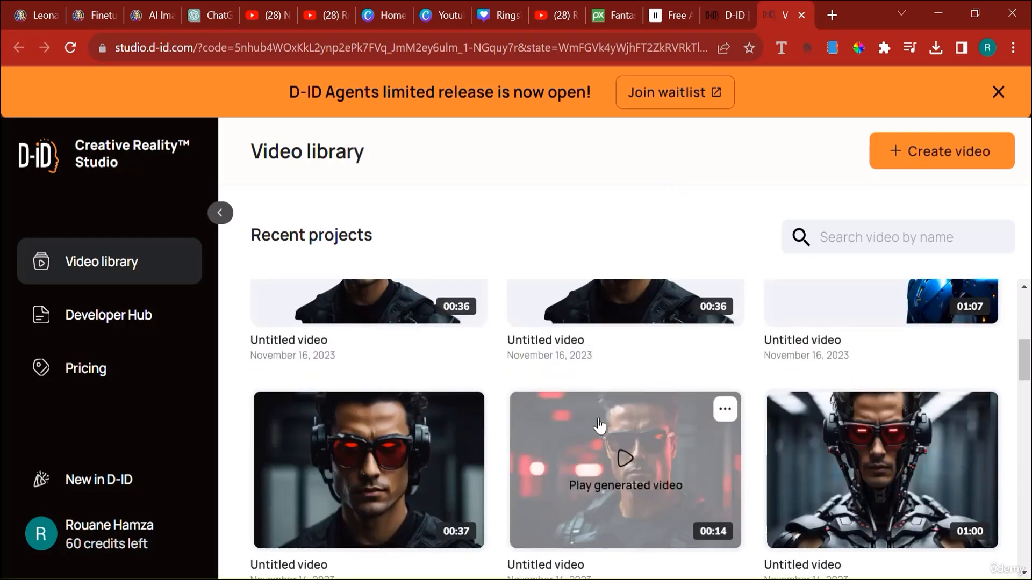
{"action": "scroll", "coordinate": [714, 409], "scroll_direction": "up", "scroll_amount": 2}
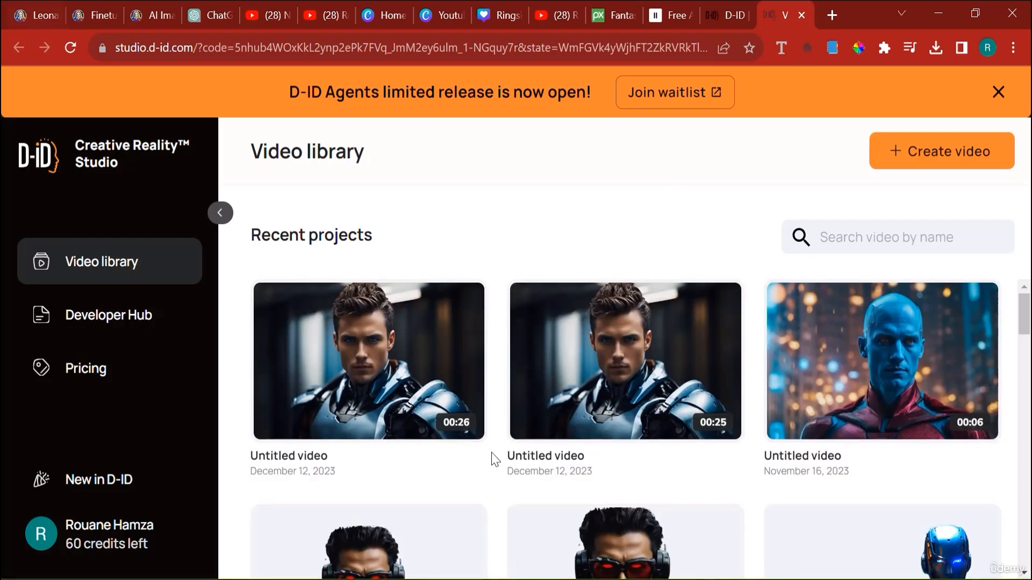
- Switch to Leonardo.Ai, open the AI Image Generation tool and turn on PhotoReal
{"action": "left_click", "coordinate": [147, 2]}
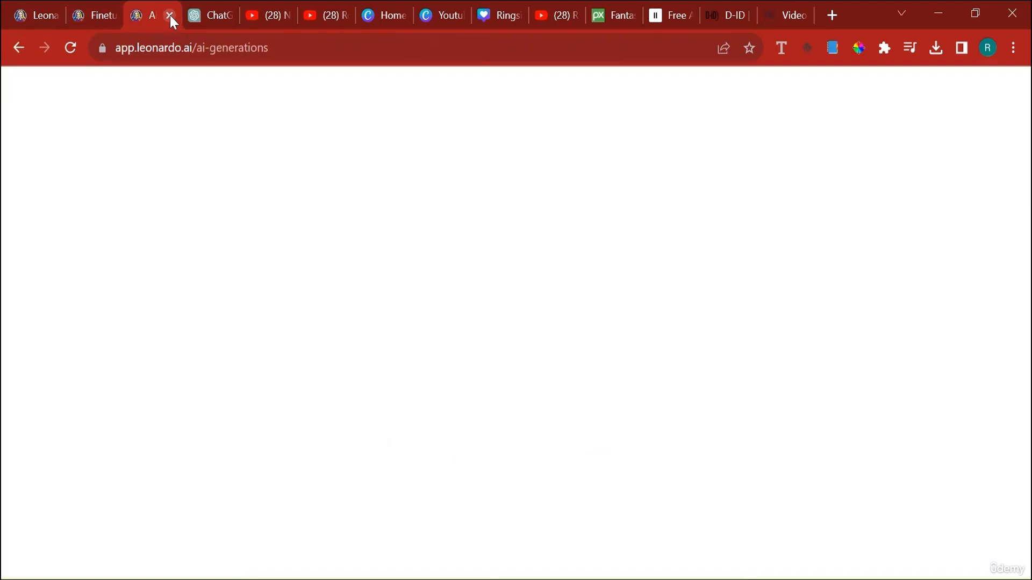
{"action": "left_click", "coordinate": [82, 3]}
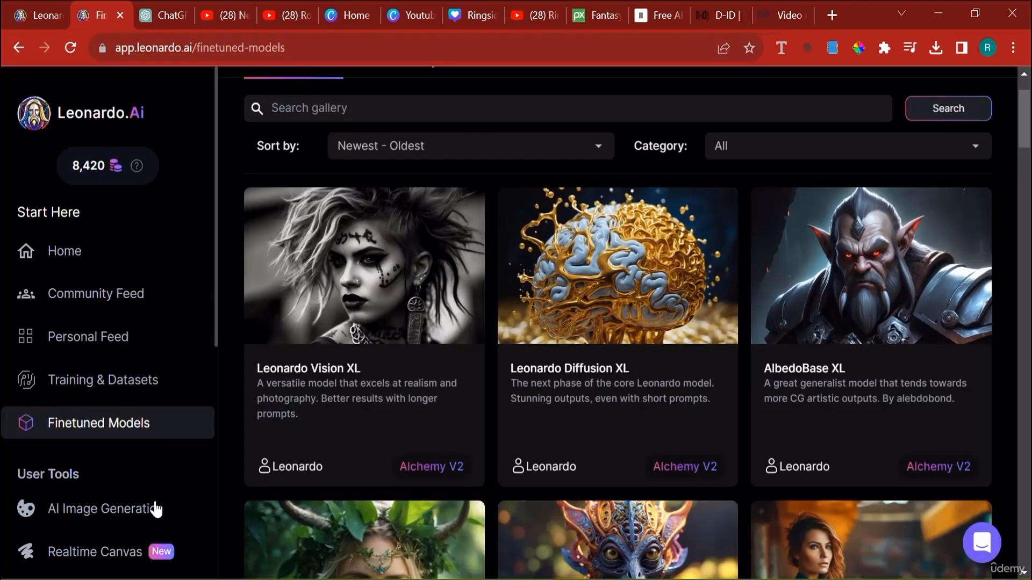
{"action": "left_click", "coordinate": [140, 519]}
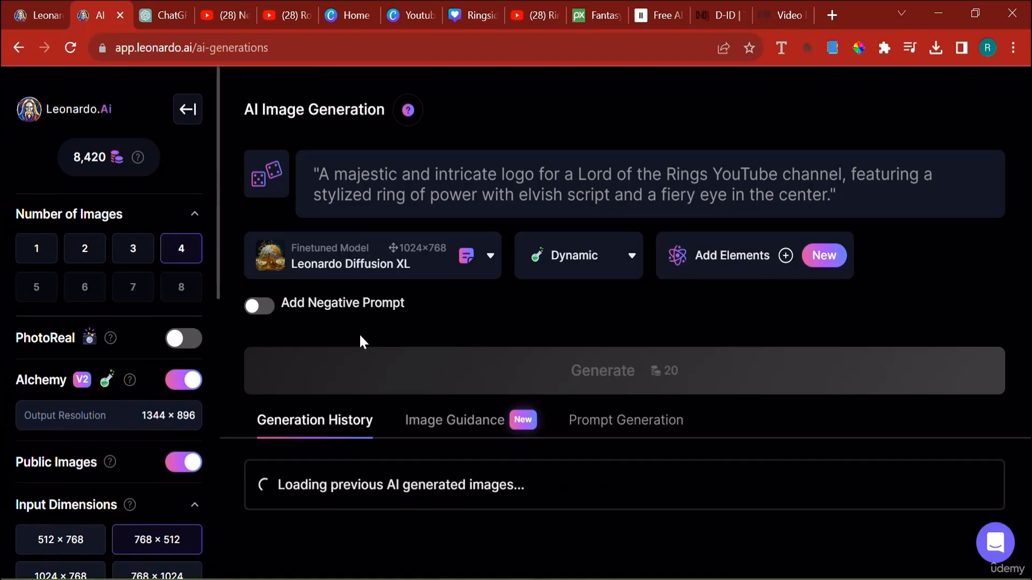
{"action": "left_click", "coordinate": [198, 344]}
- Replace the image prompt with "Wizard that looks like gandalf but with blue hair"
{"action": "double_click", "coordinate": [384, 202]}
{"action": "triple_click", "coordinate": [385, 201]}
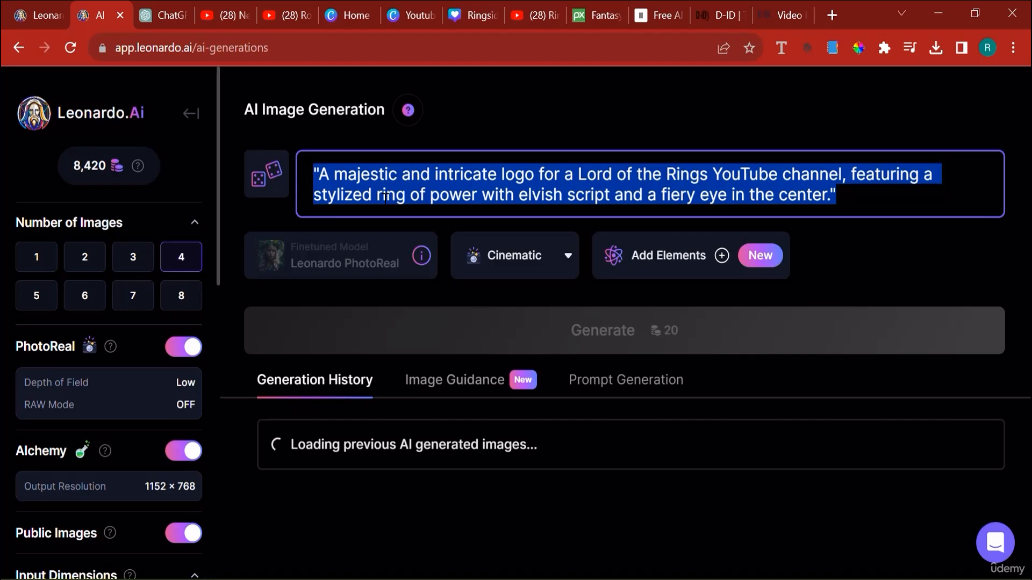
{"action": "left_click", "coordinate": [383, 173]}
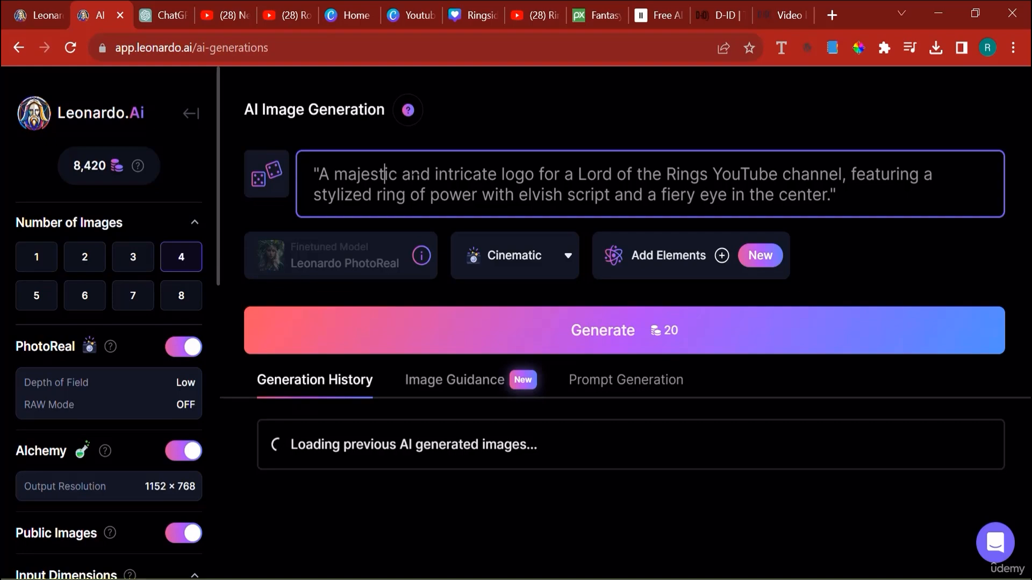
{"action": "triple_click", "coordinate": [415, 180]}
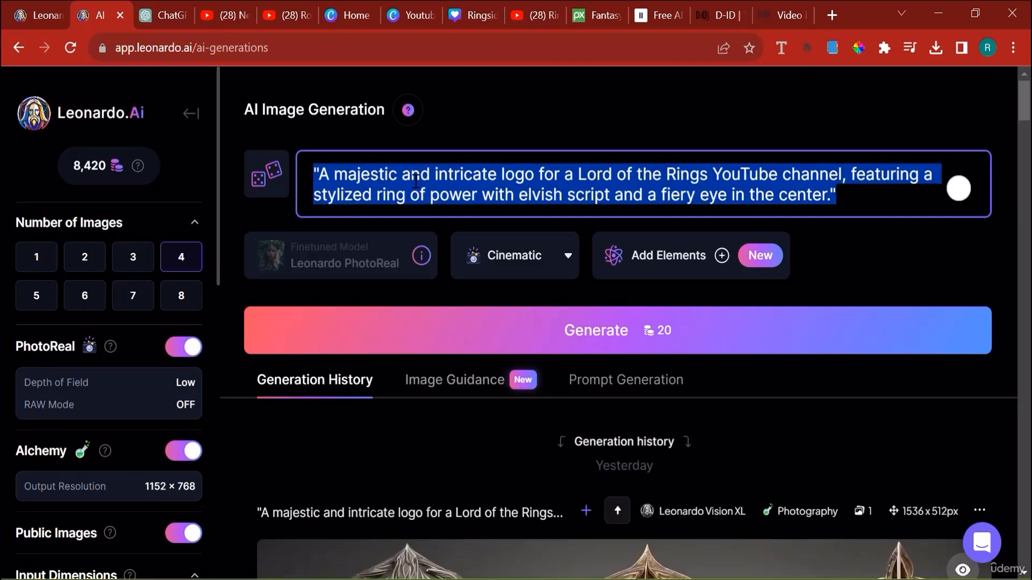
{"action": "type", "text": "Wi"}
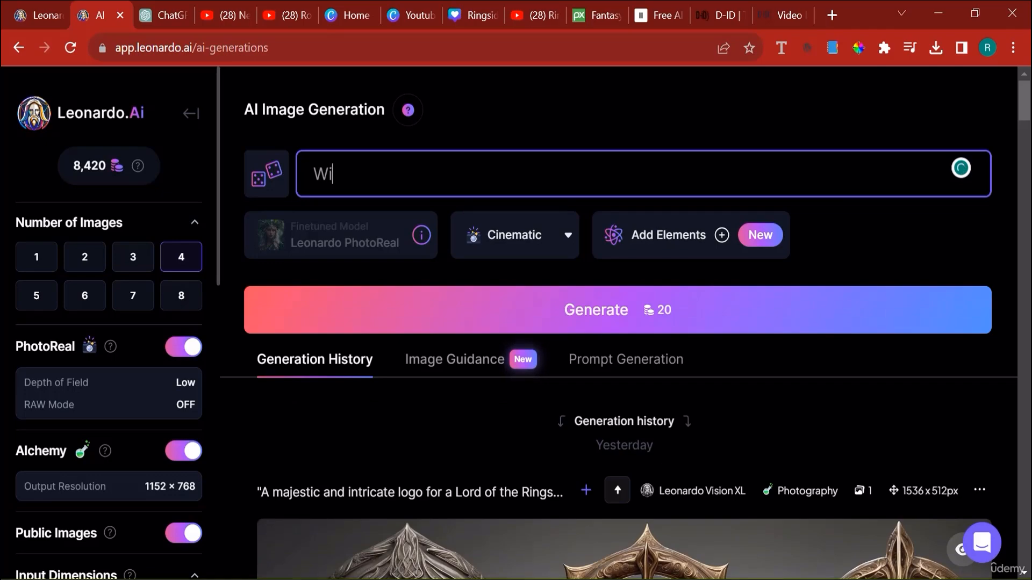
{"action": "type", "text": "zard "}
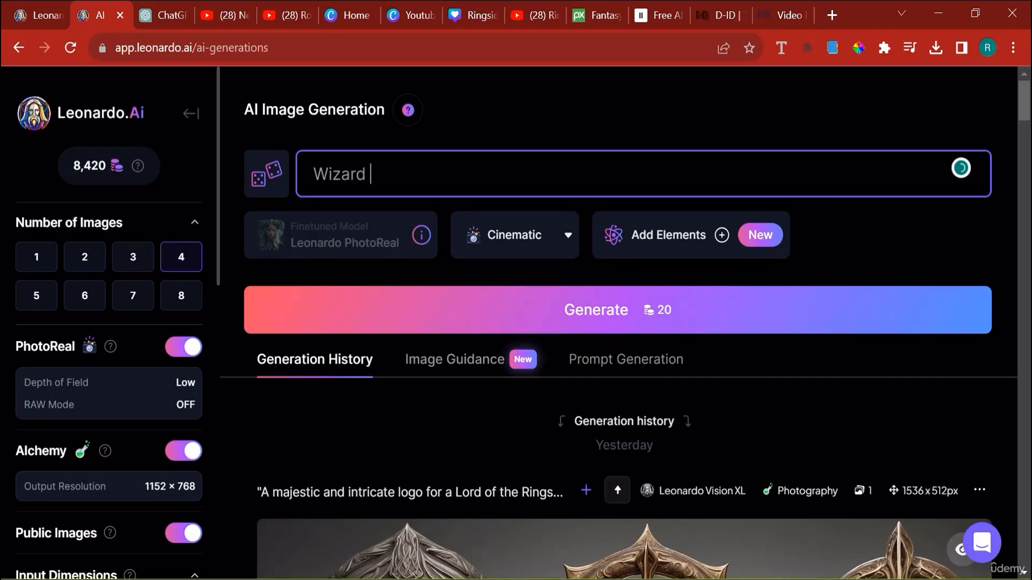
{"action": "type", "text": "thaat"}
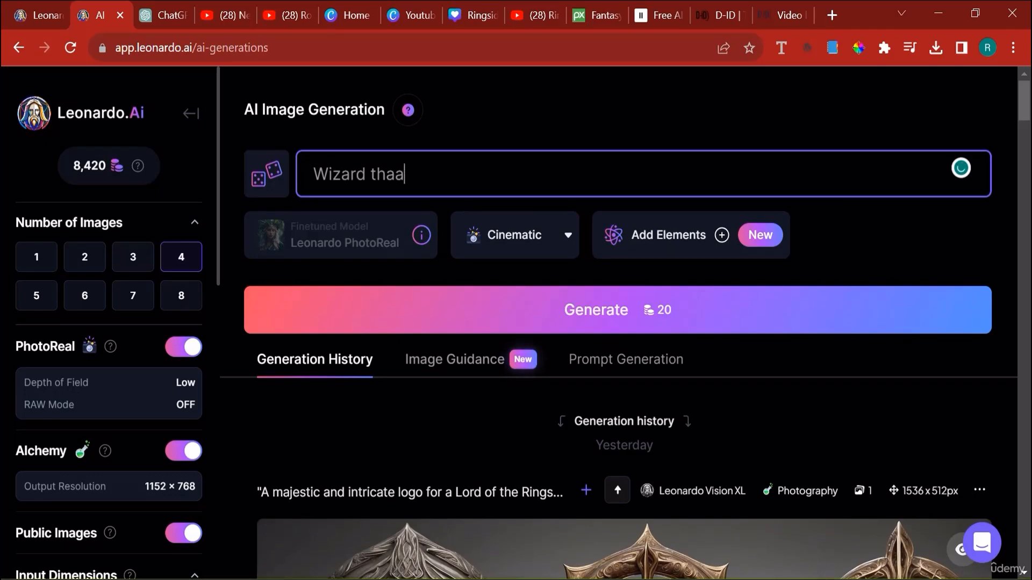
{"action": "key", "text": "BackSpace"}
{"action": "type", "text": "t "}
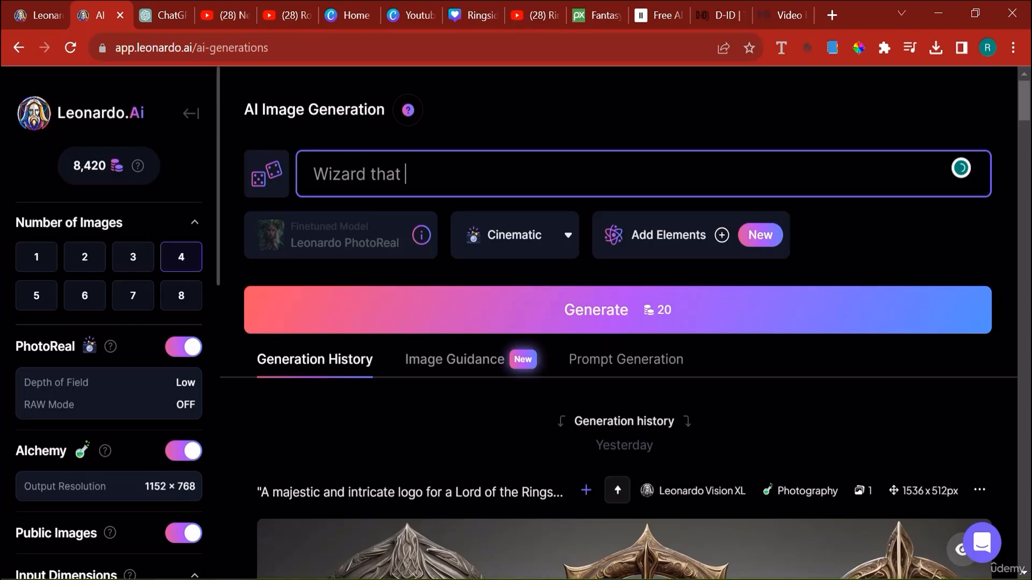
{"action": "type", "text": "looks lik"}
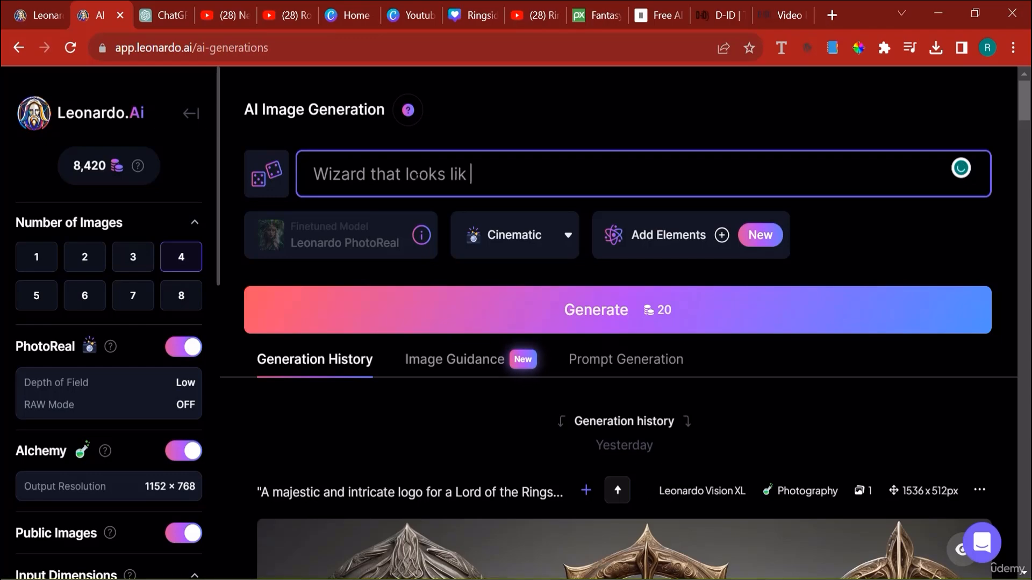
{"action": "type", "text": "e gandalf"}
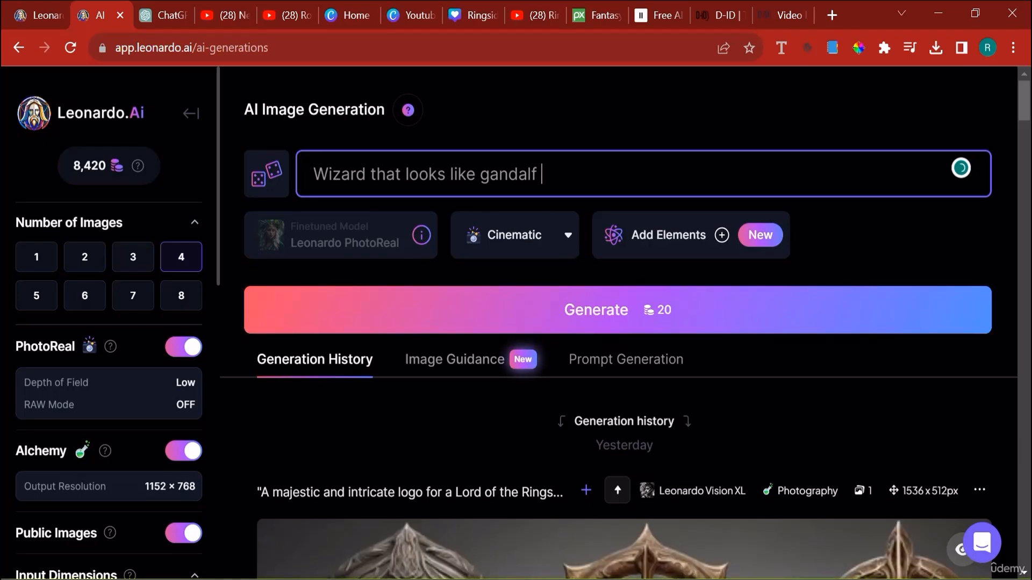
{"action": "type", "text": " but with "}
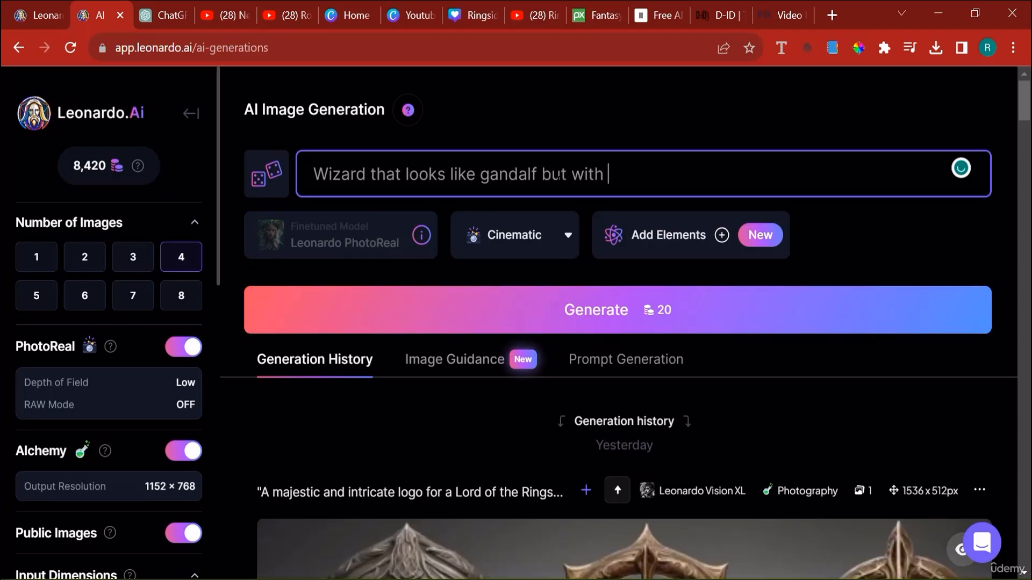
{"action": "type", "text": "blue hair"}
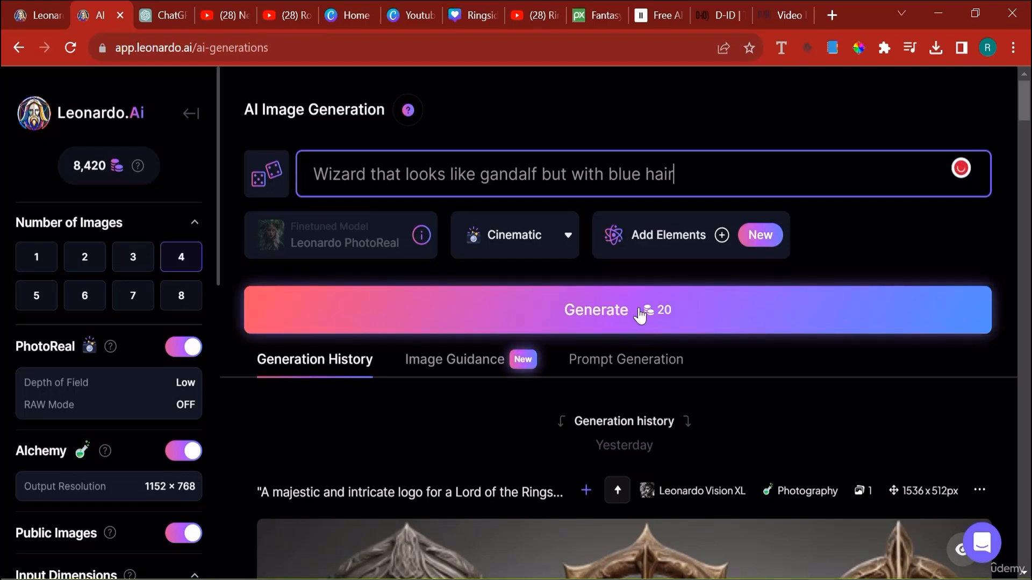
- Generate four PhotoReal images in the Cinematic style from the wizard prompt
{"action": "left_click", "coordinate": [639, 315]}
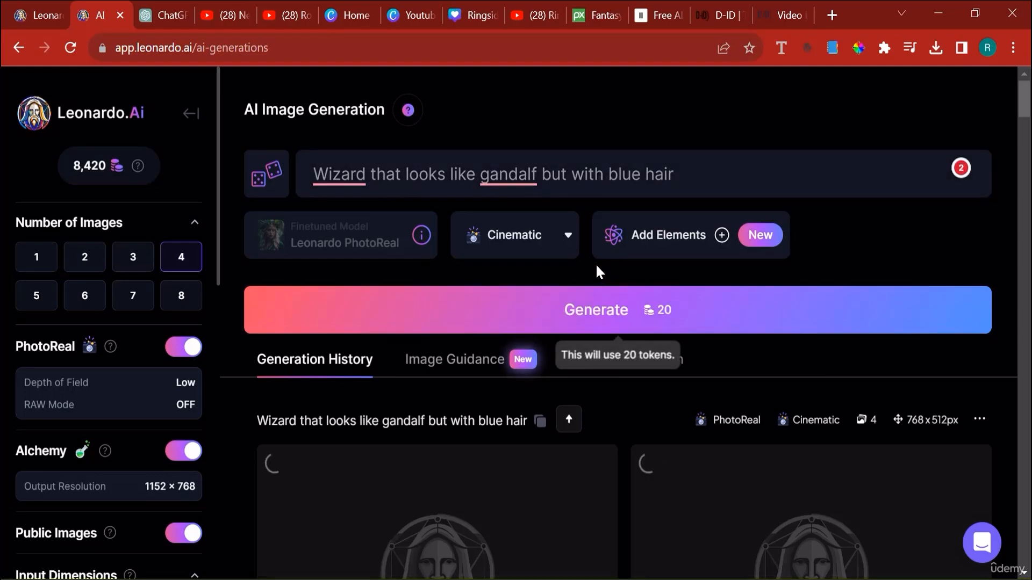
{"action": "scroll", "coordinate": [698, 234], "scroll_direction": "down", "scroll_amount": 2}
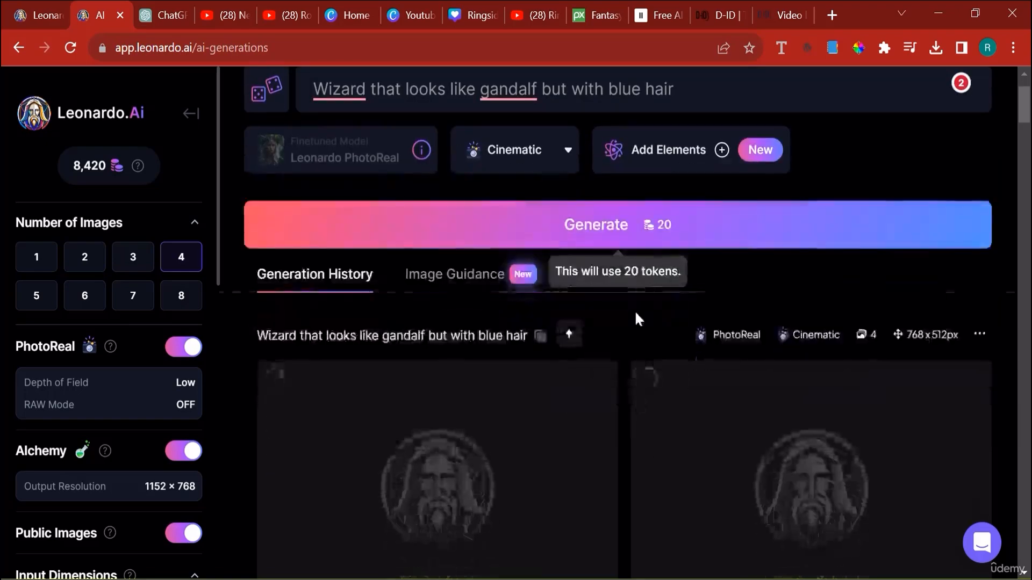
{"action": "scroll", "coordinate": [598, 325], "scroll_direction": "up", "scroll_amount": 2}
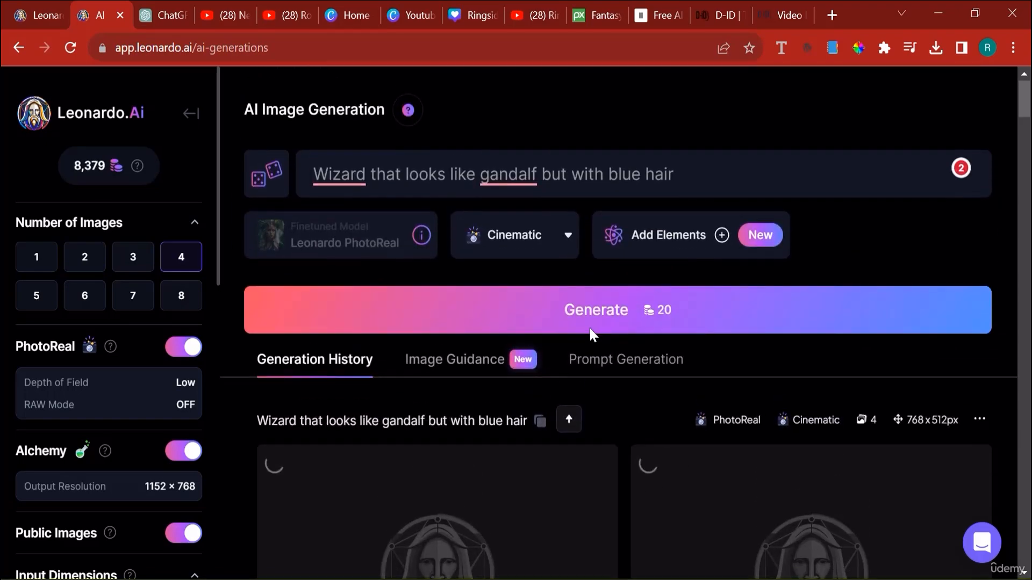
{"action": "scroll", "coordinate": [563, 338], "scroll_direction": "down", "scroll_amount": 2}
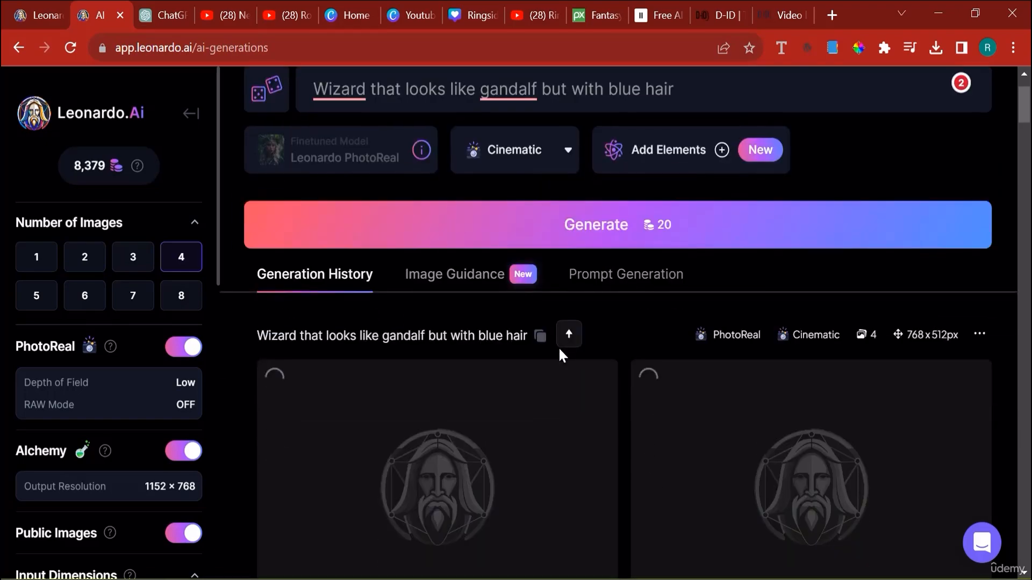
{"action": "scroll", "coordinate": [558, 346], "scroll_direction": "down", "scroll_amount": 4}
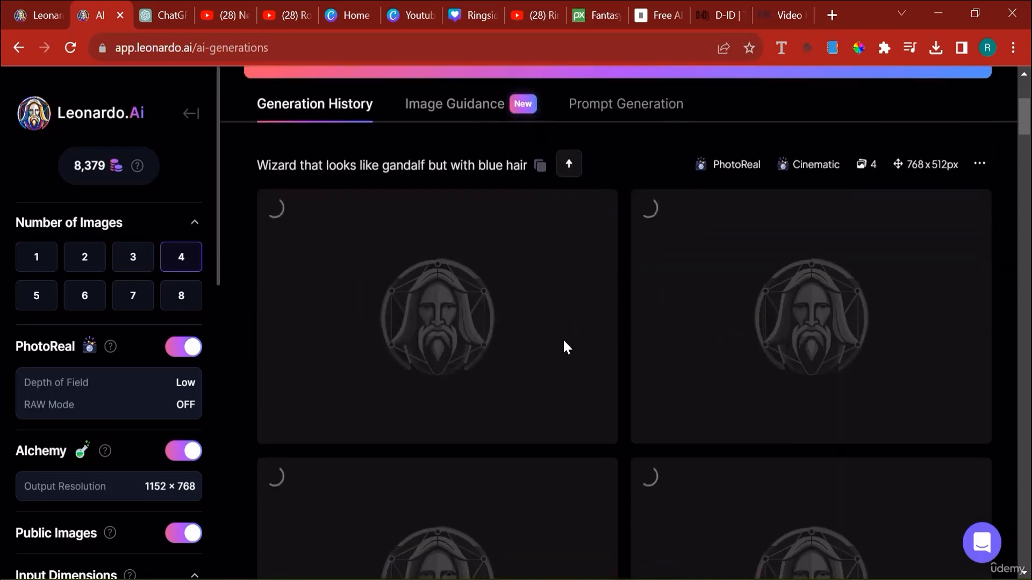
- Switch to D-ID, start a new video and choose uploaded audio instead of a script for the voice
{"action": "left_click", "coordinate": [773, 7]}
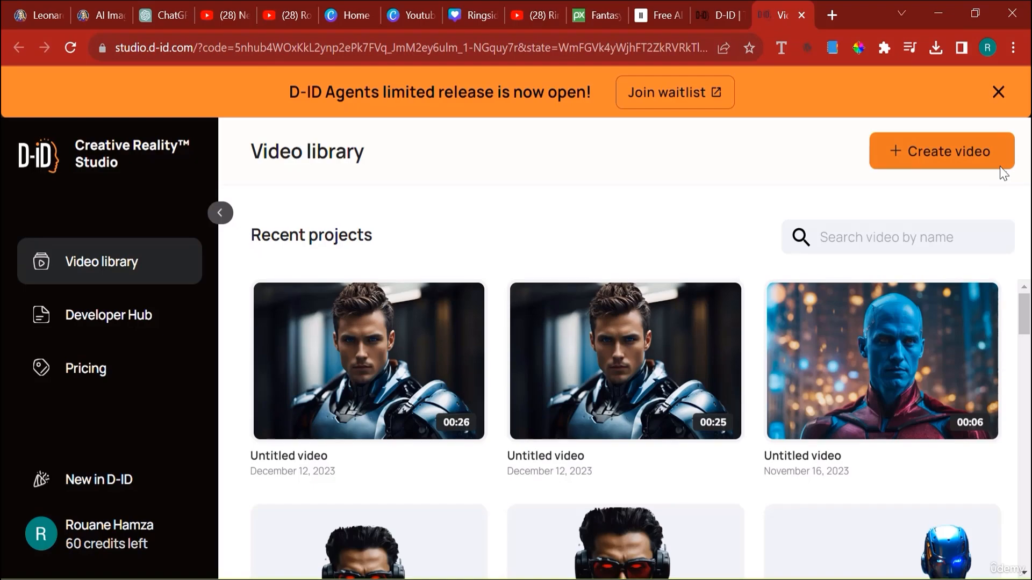
{"action": "left_click", "coordinate": [985, 165]}
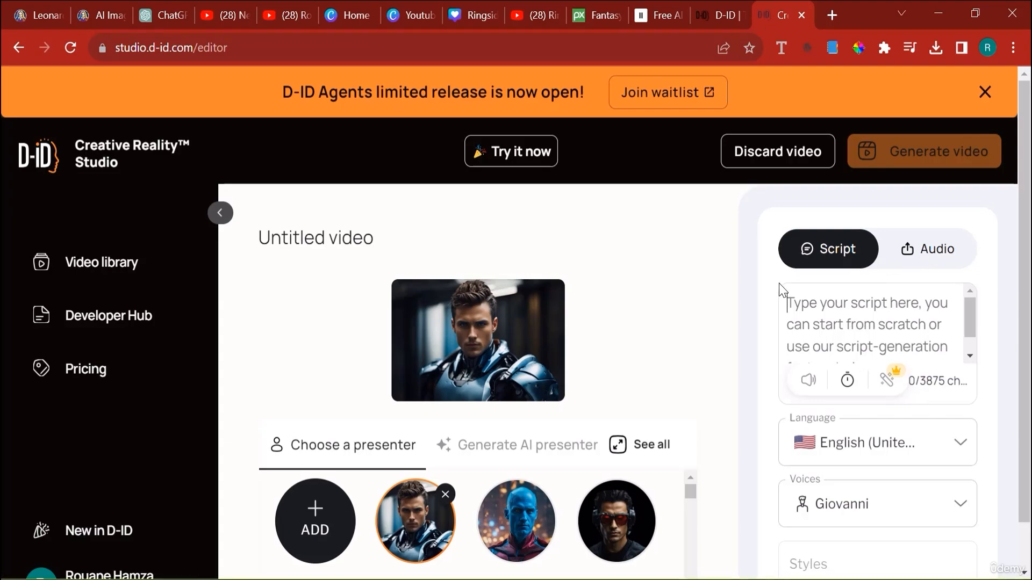
{"action": "scroll", "coordinate": [34, 416], "scroll_direction": "down", "scroll_amount": 1}
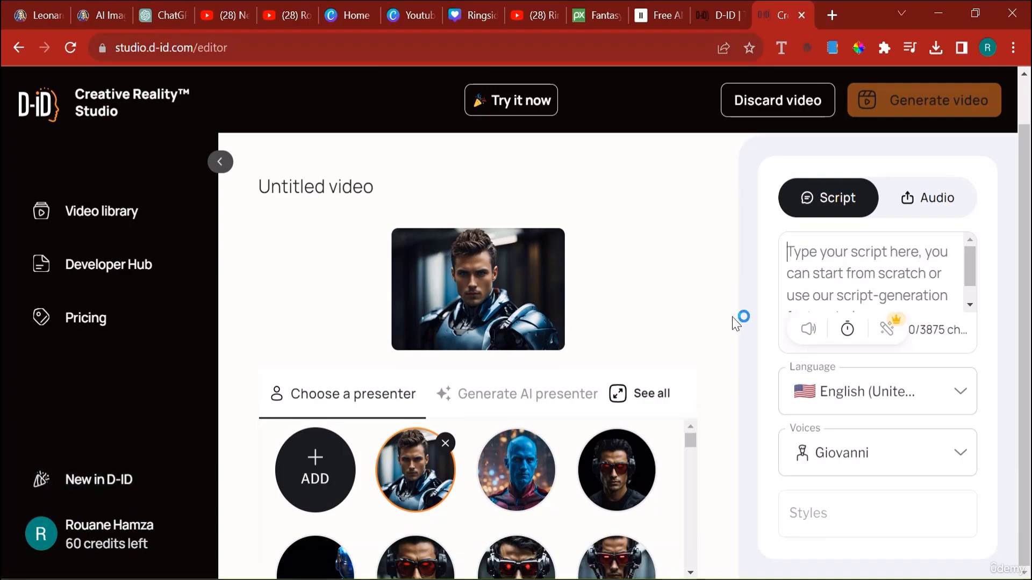
{"action": "scroll", "coordinate": [733, 322], "scroll_direction": "up", "scroll_amount": 1}
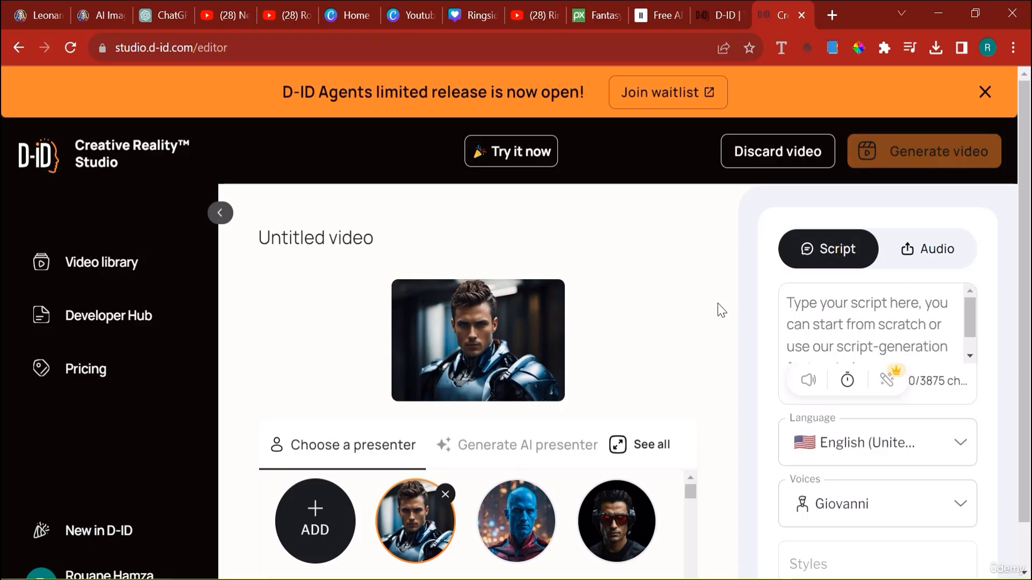
{"action": "left_click", "coordinate": [938, 252]}
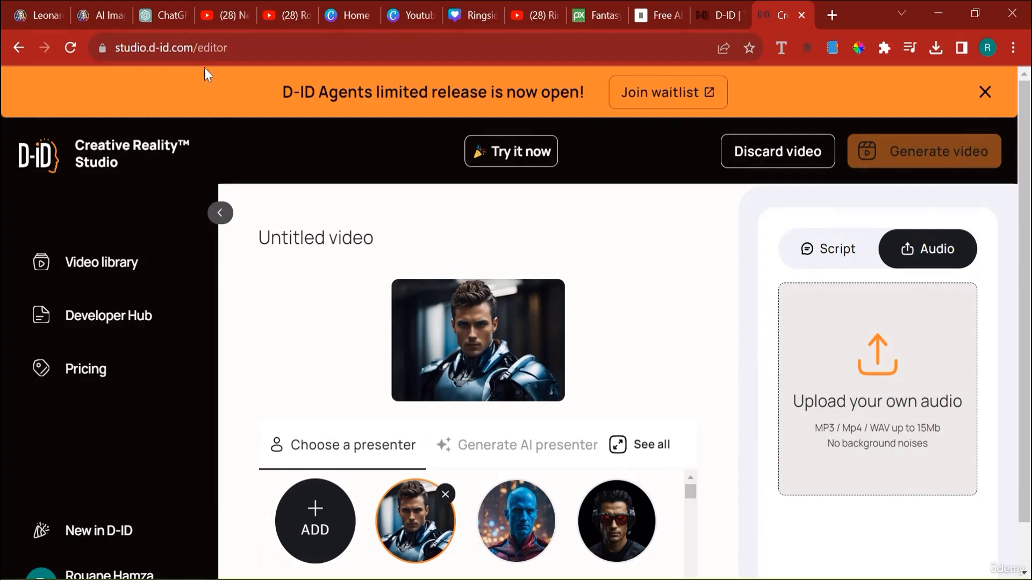
- Switch back to Leonardo.Ai and upscale the generated image of the hatted wizard with blue smoke behind him
{"action": "left_click", "coordinate": [122, 1]}
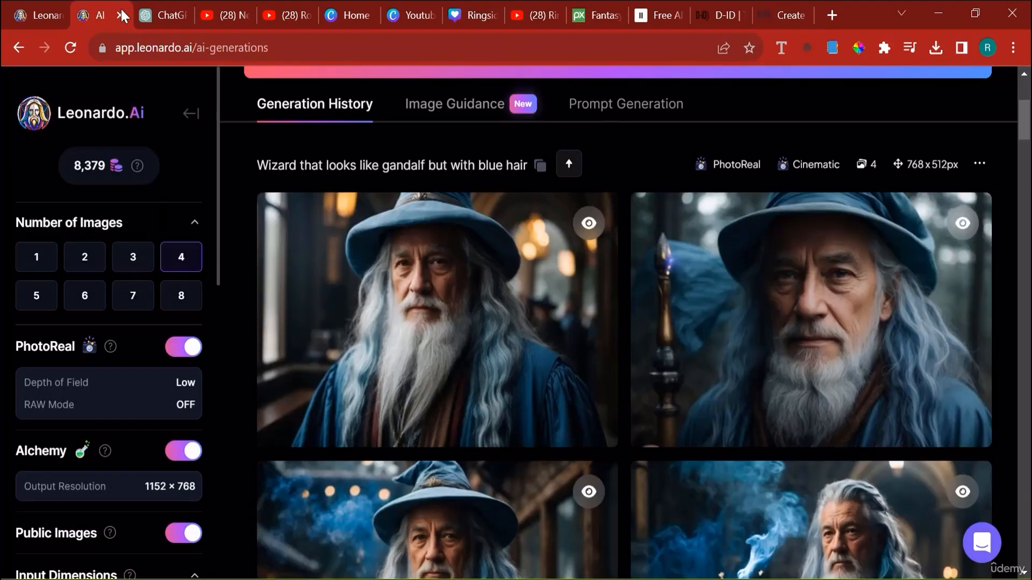
{"action": "scroll", "coordinate": [443, 322], "scroll_direction": "down", "scroll_amount": 3}
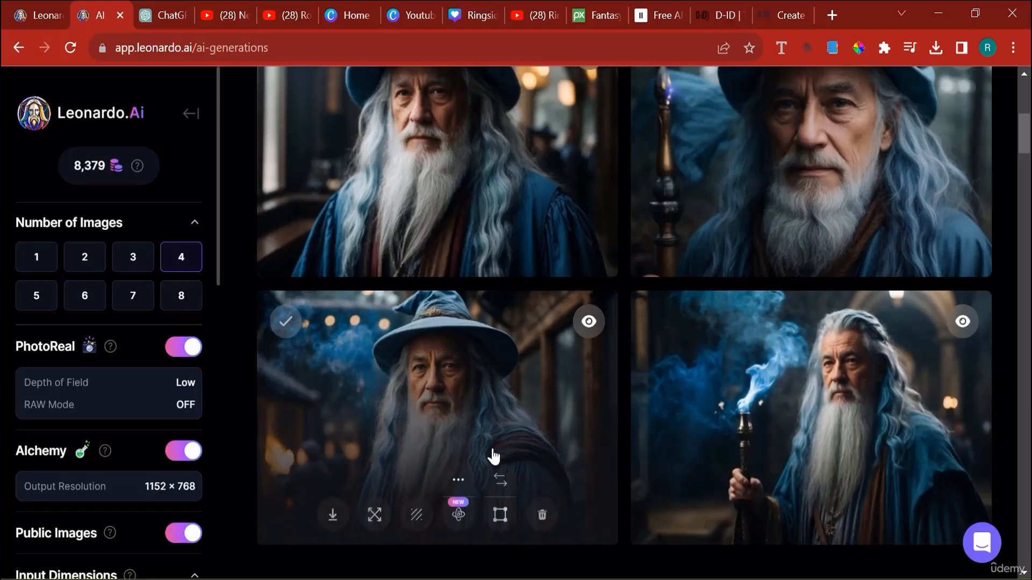
{"action": "left_click", "coordinate": [365, 528]}
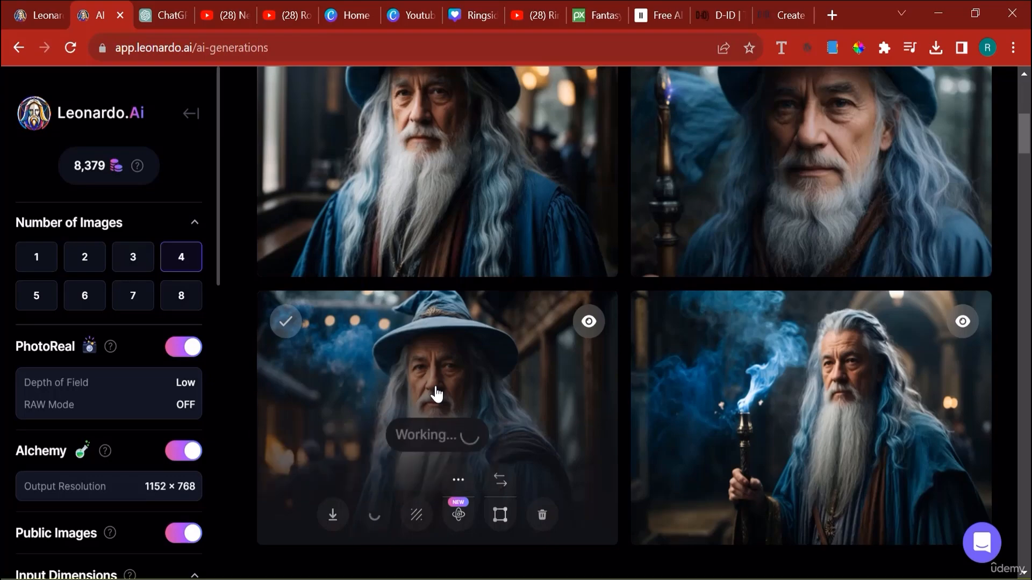
{"action": "scroll", "coordinate": [1028, 263], "scroll_direction": "up", "scroll_amount": 1}
{"action": "scroll", "coordinate": [1027, 263], "scroll_direction": "up", "scroll_amount": 3}
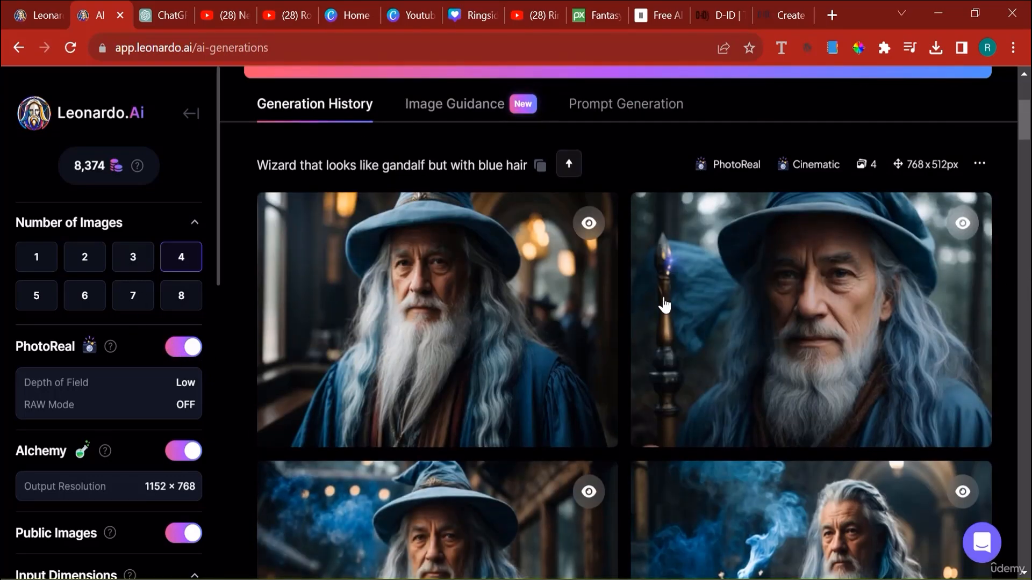
{"action": "scroll", "coordinate": [477, 300], "scroll_direction": "down", "scroll_amount": 3}
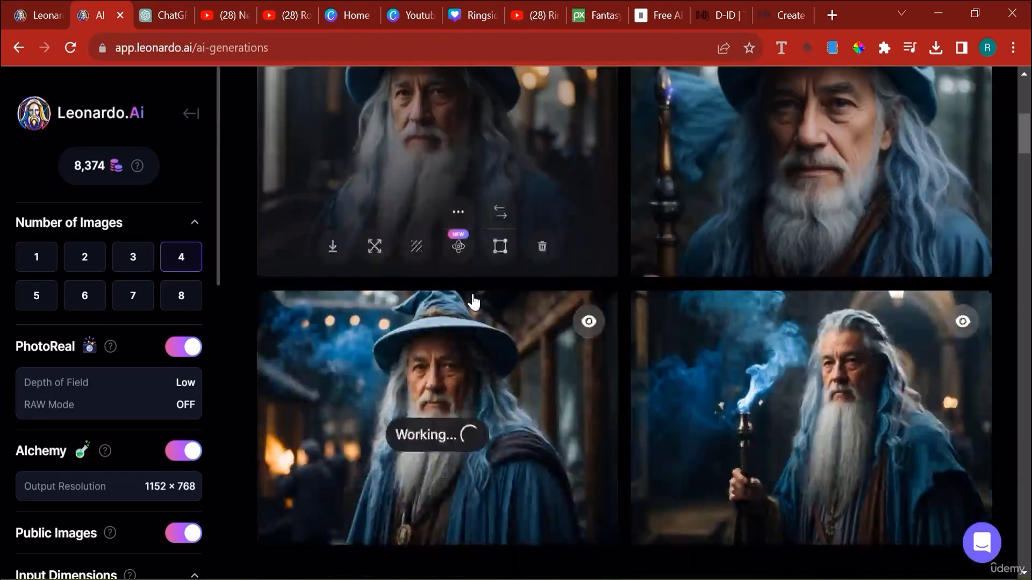
{"action": "scroll", "coordinate": [472, 302], "scroll_direction": "down", "scroll_amount": 2}
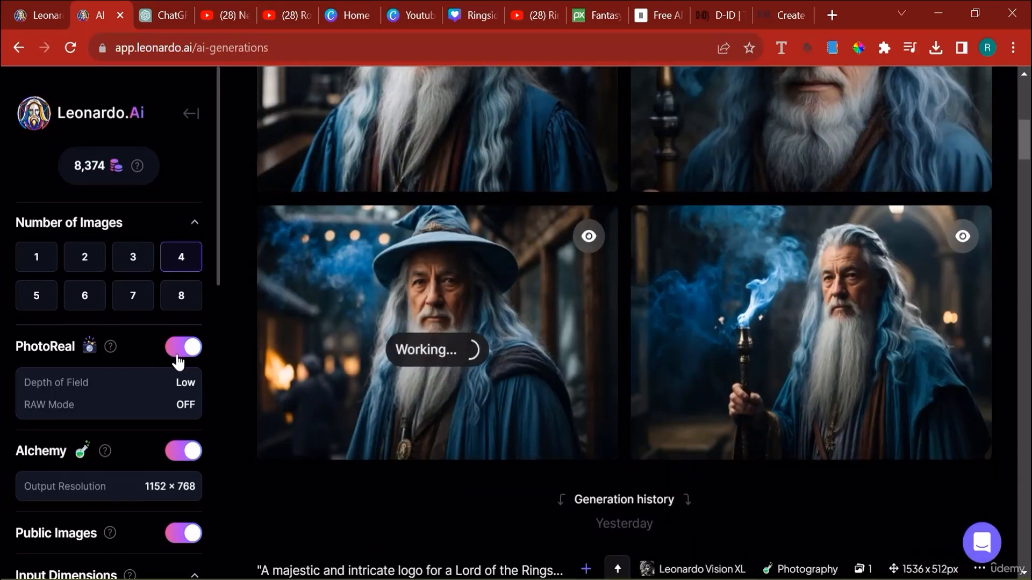
{"action": "scroll", "coordinate": [640, 448], "scroll_direction": "up", "scroll_amount": 5}
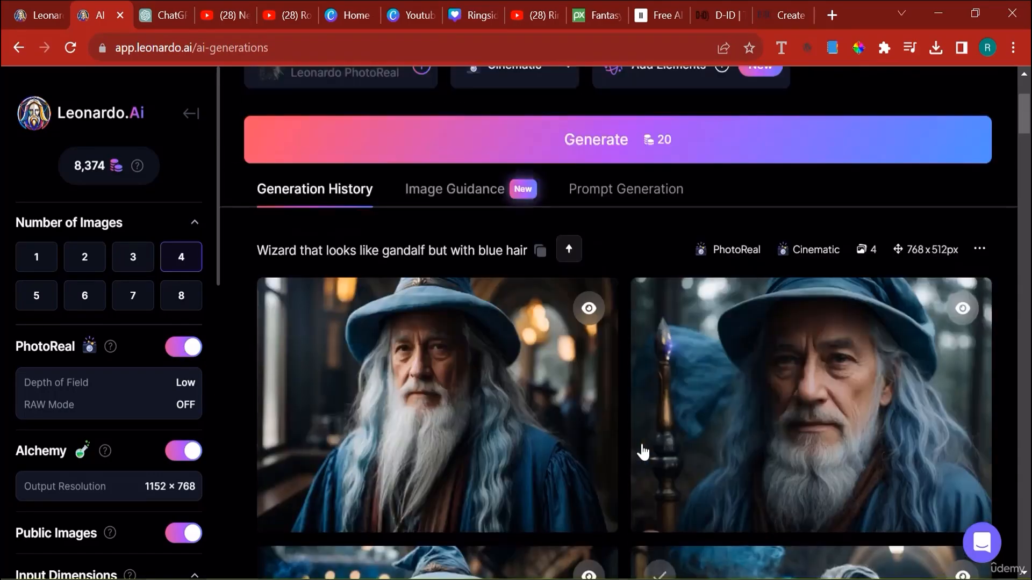
- Open the unzoomed version of the hatted wizard image with blue smoke behind him and download it
{"action": "scroll", "coordinate": [637, 457], "scroll_direction": "down", "scroll_amount": 7}
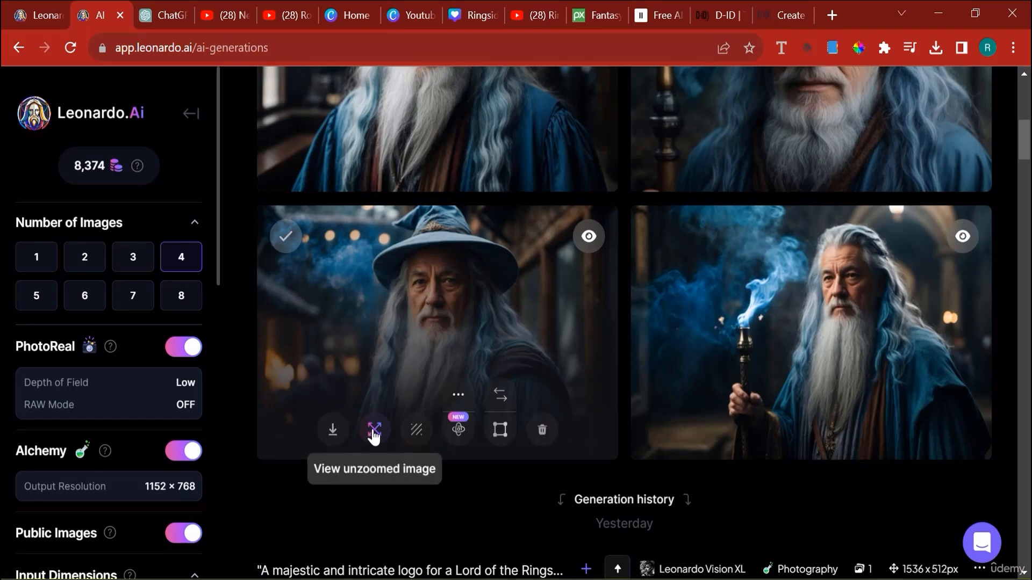
{"action": "left_click", "coordinate": [374, 436]}
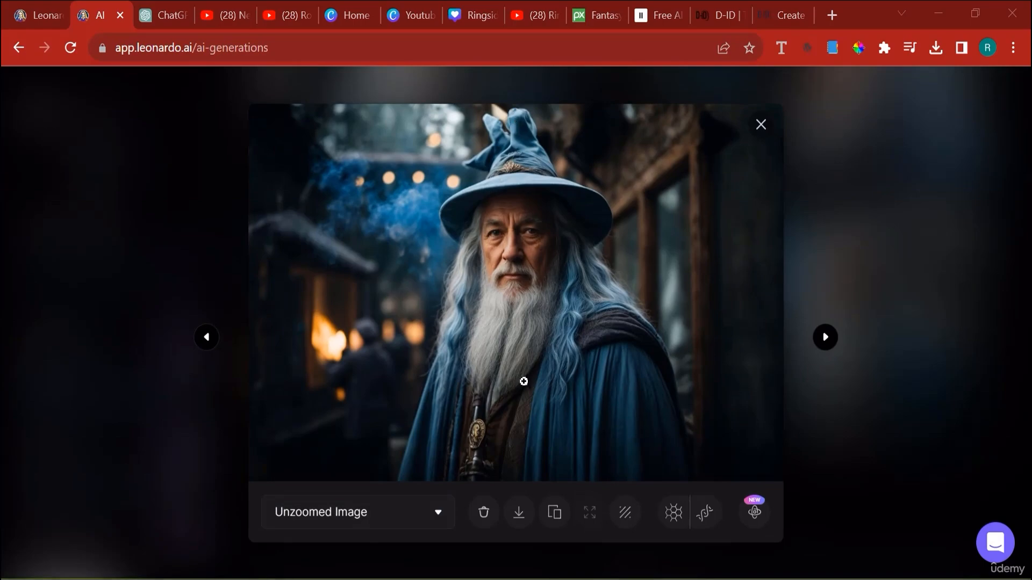
{"action": "left_click", "coordinate": [526, 515]}
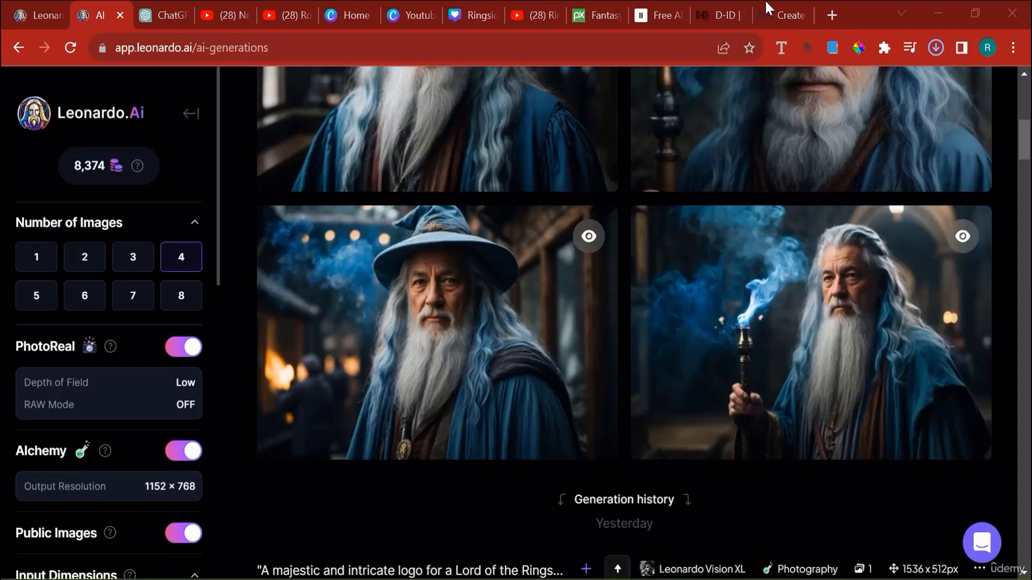
- Switch to D-ID and add the downloaded image Default_Wizard_that_looks_like_gandalf_but_with_blue_hair_0 as the video's presenter
{"action": "left_click", "coordinate": [774, 9]}
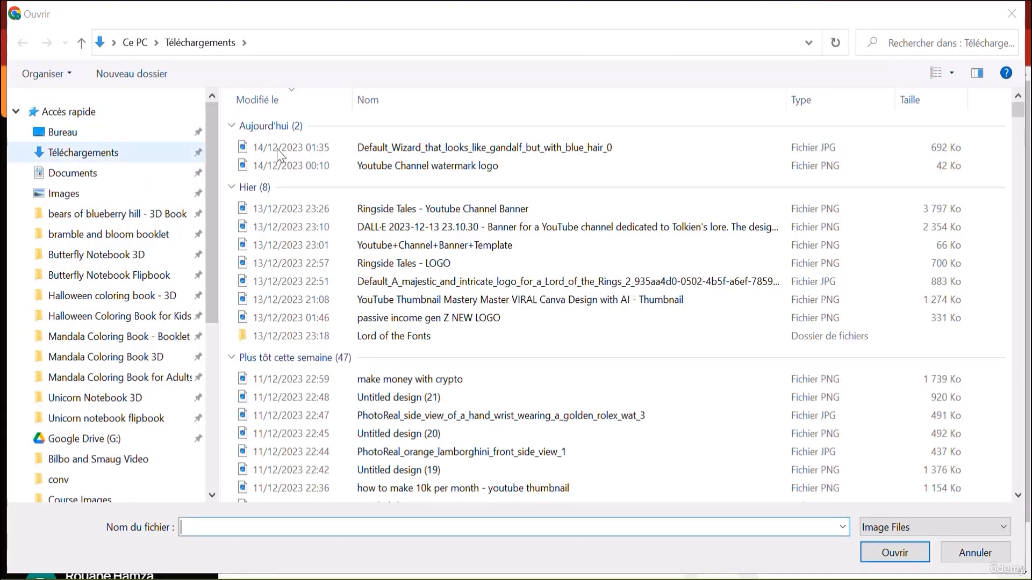
{"action": "double_click", "coordinate": [334, 154]}
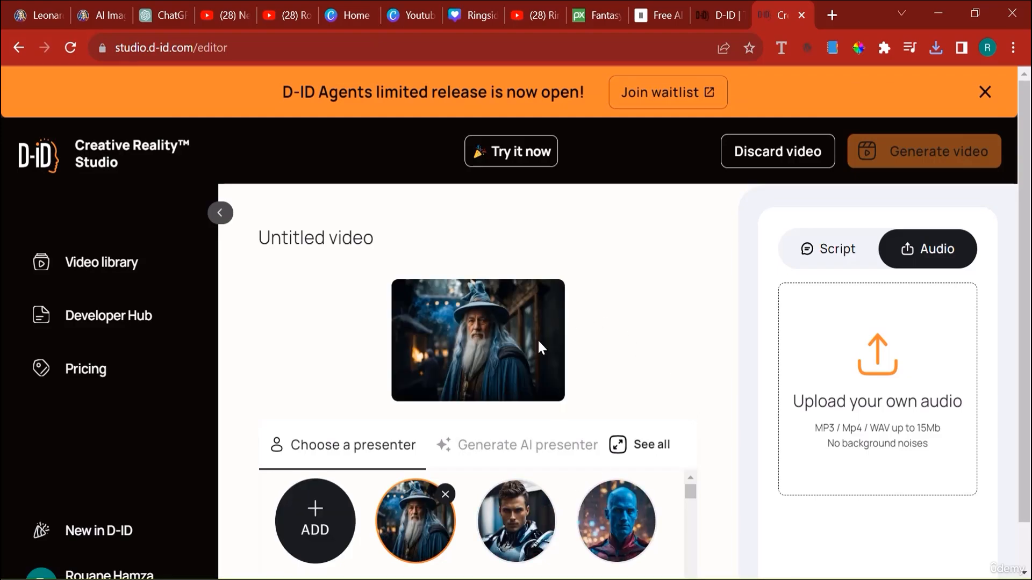
- Upload the voice recording from the computer as the wizard presenter's audio
{"action": "scroll", "coordinate": [495, 372], "scroll_direction": "down", "scroll_amount": 1}
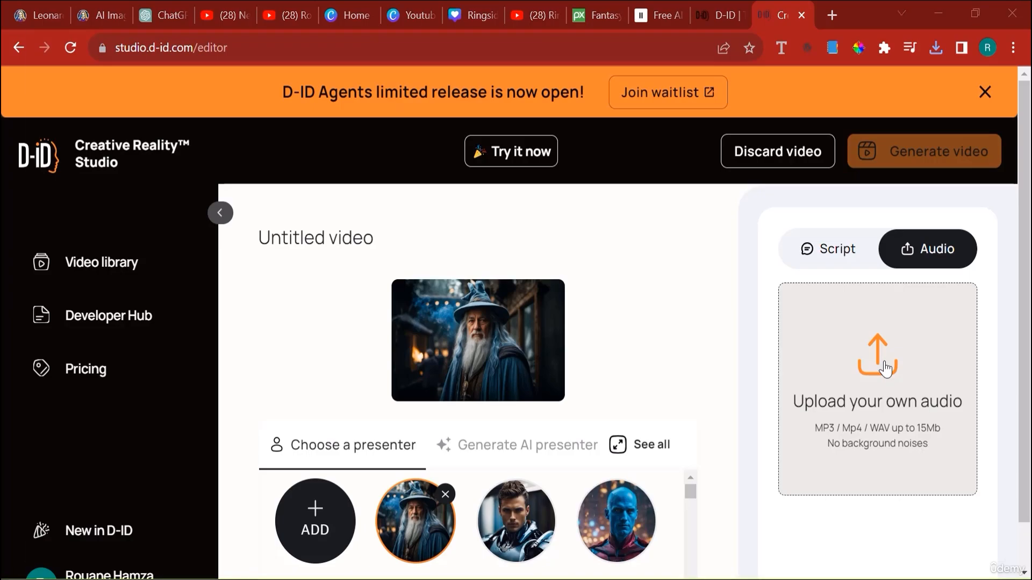
{"action": "left_click", "coordinate": [885, 369]}
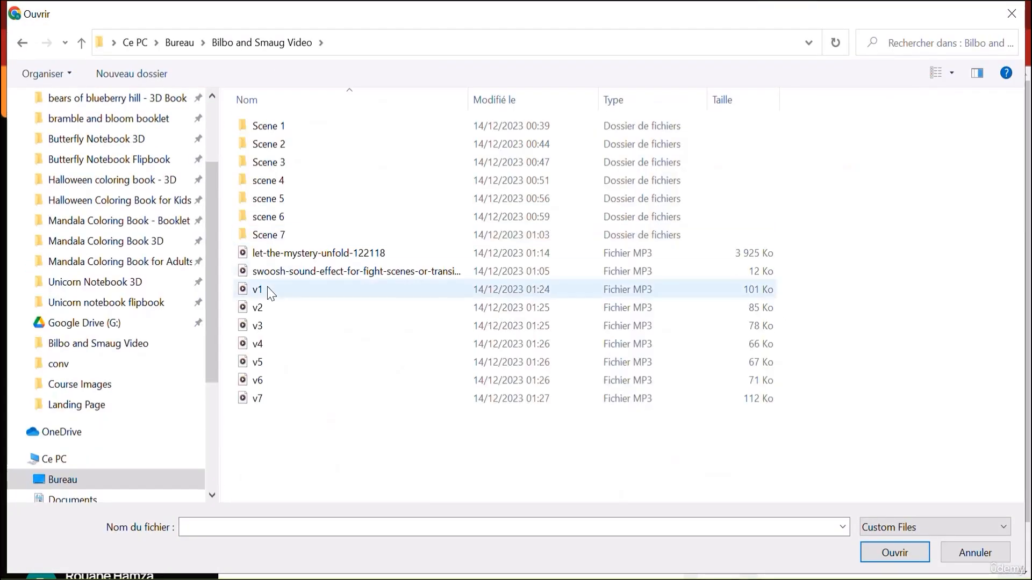
{"action": "double_click", "coordinate": [270, 291]}
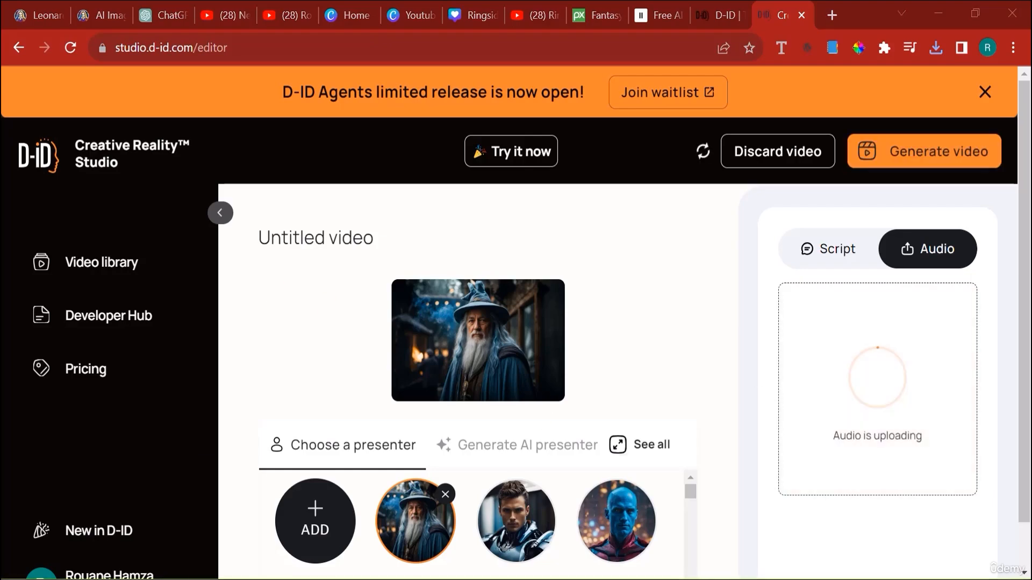
{"action": "mouse_move", "coordinate": [457, 579]}
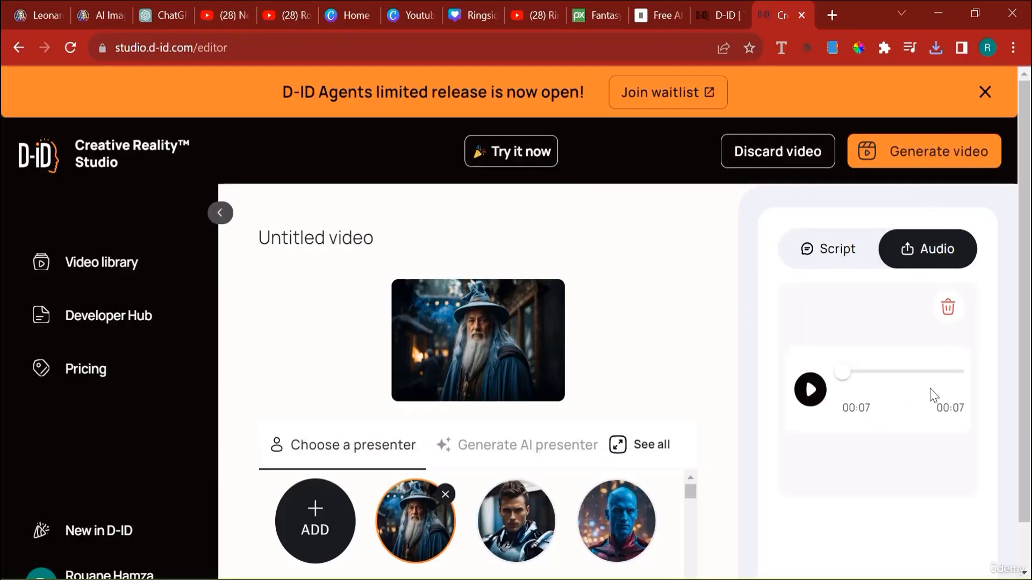
- Generate the talking wizard video from the uploaded image and audio, confirming the use of 1 credit
{"action": "left_click", "coordinate": [933, 154]}
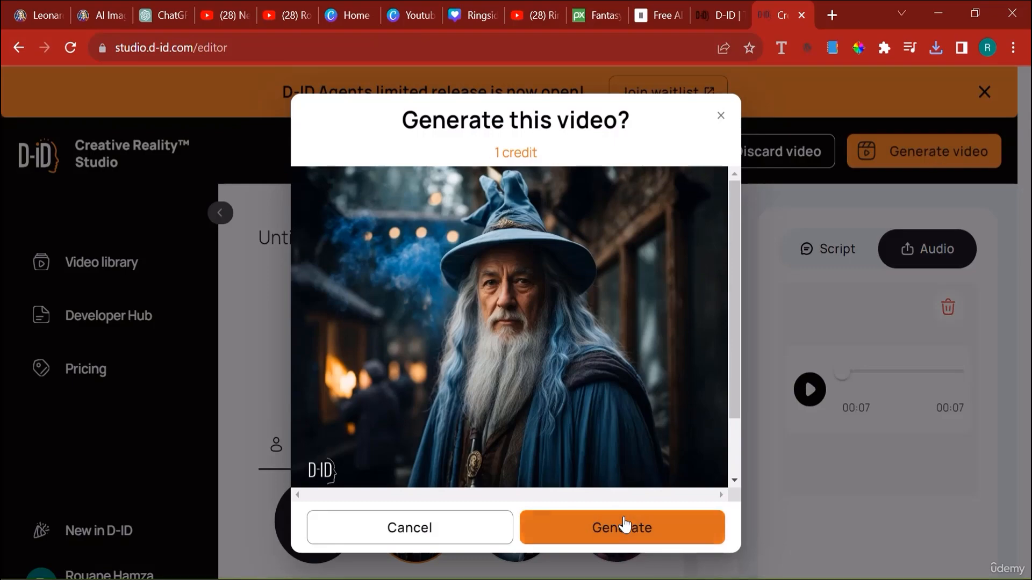
{"action": "left_click", "coordinate": [623, 525]}
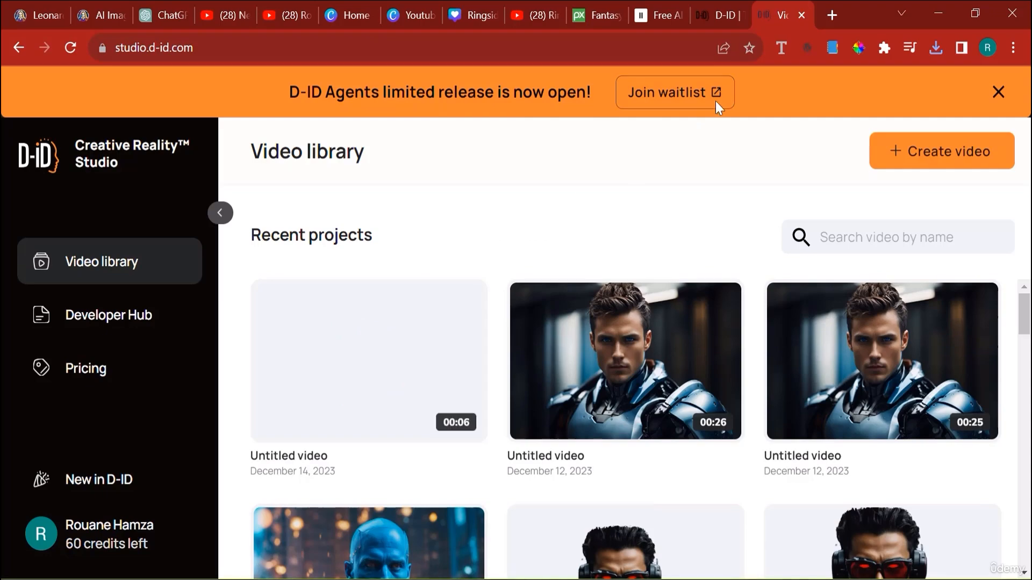
{"action": "right_click", "coordinate": [701, 98]}
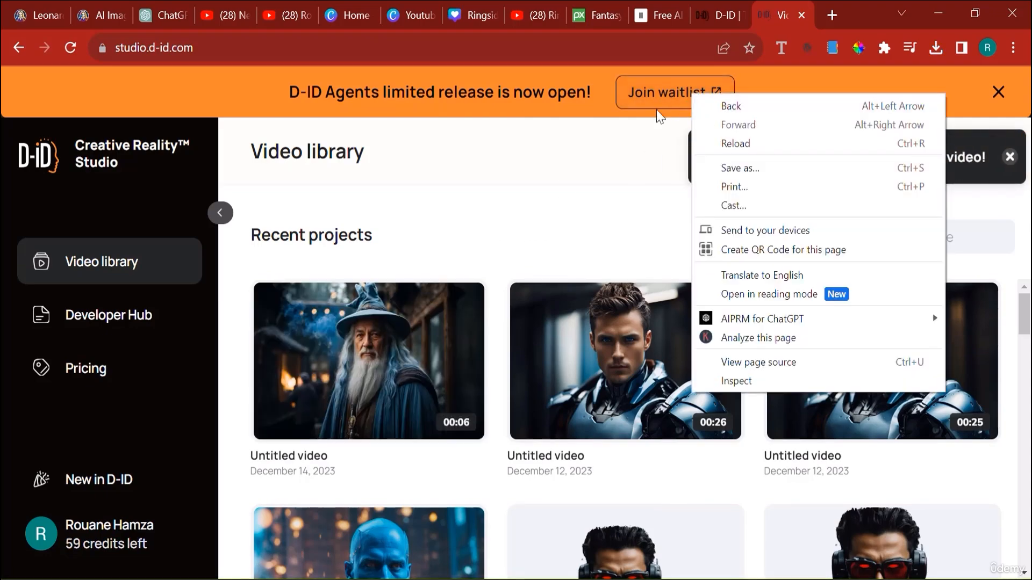
{"action": "left_click", "coordinate": [583, 210]}
- Play the generated wizard video from the video library, close the preview and download the video
{"action": "mouse_move", "coordinate": [404, 392]}
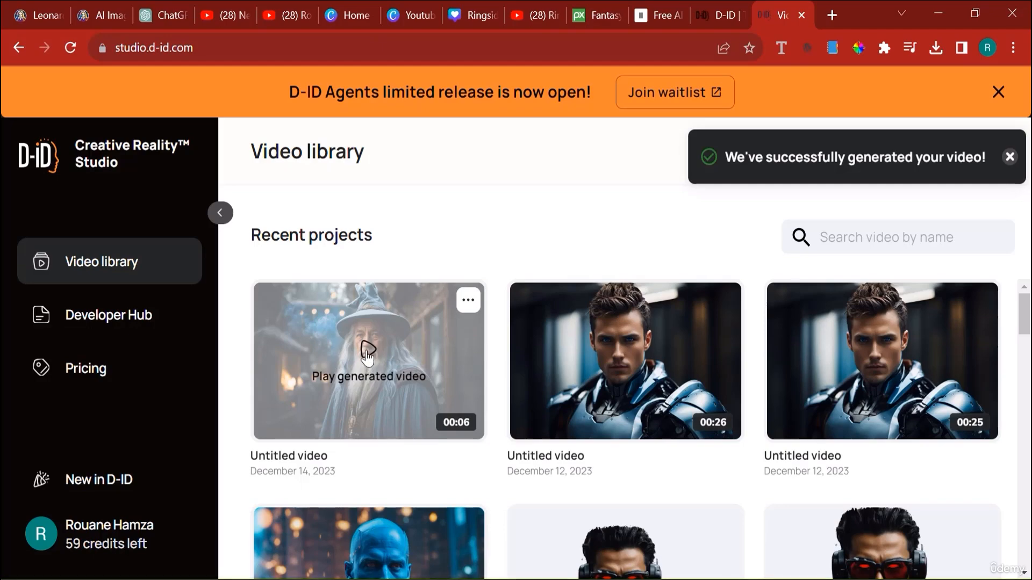
{"action": "left_click", "coordinate": [367, 354]}
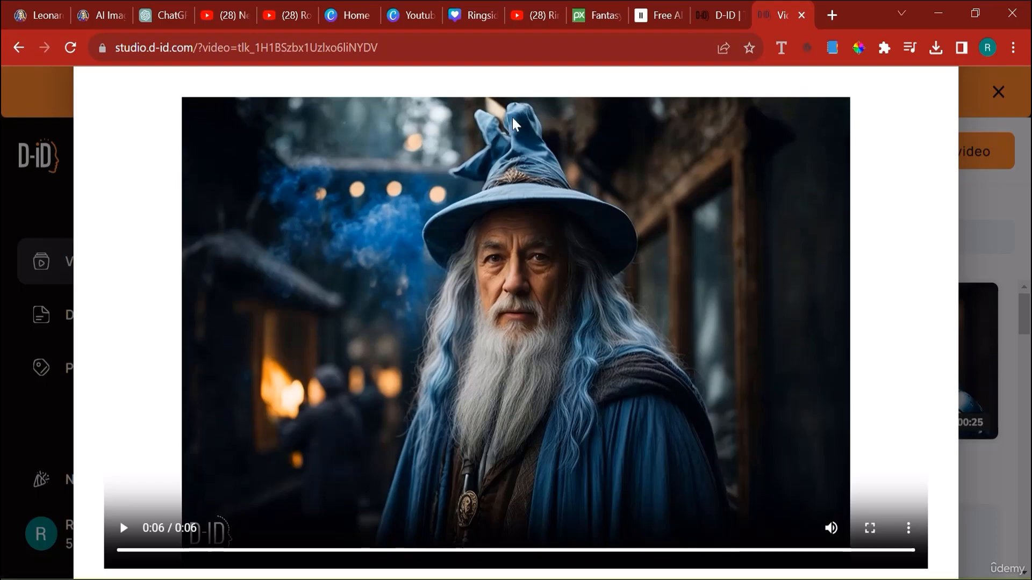
{"action": "left_click", "coordinate": [964, 238]}
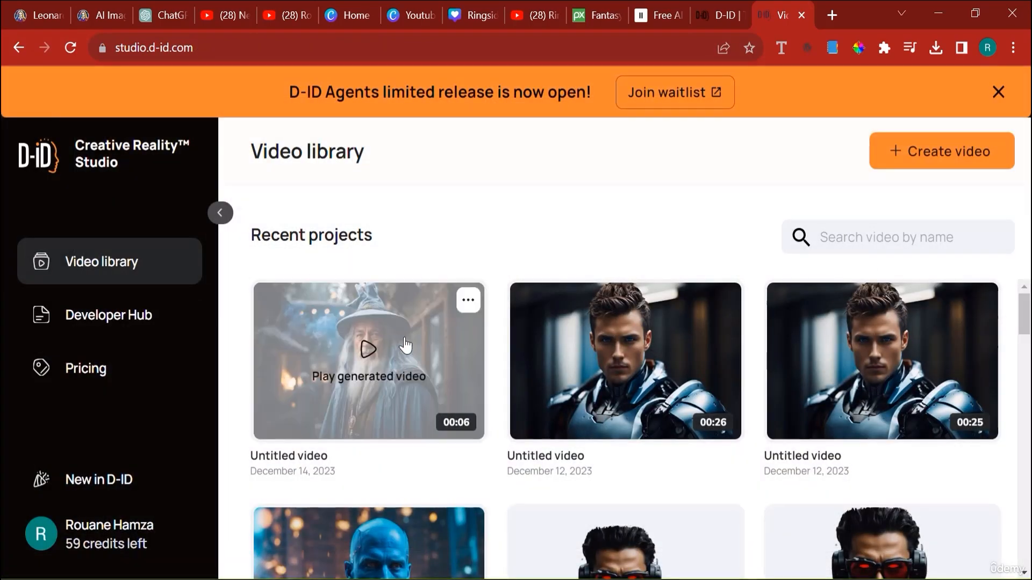
{"action": "left_click", "coordinate": [468, 302]}
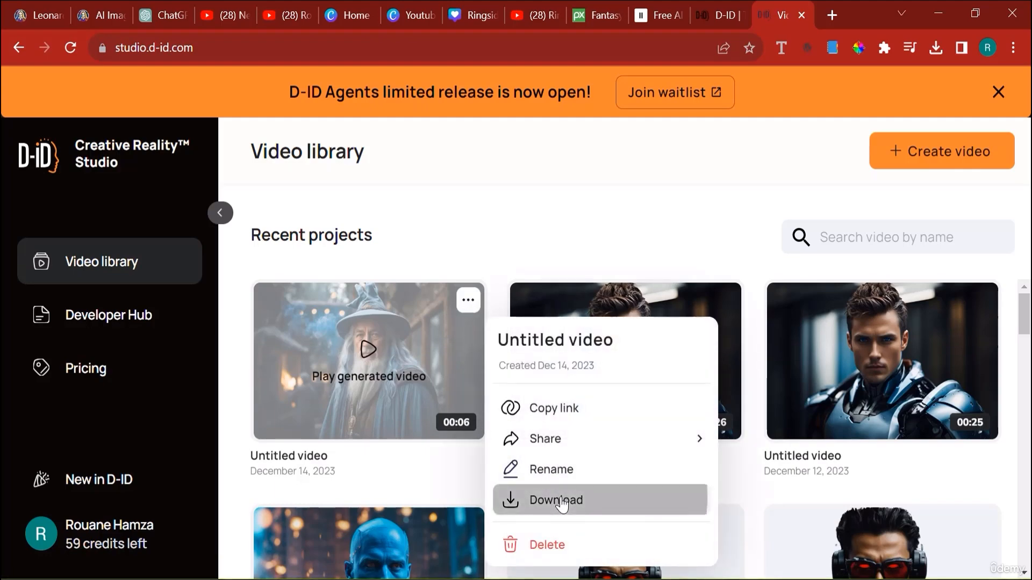
{"action": "left_click", "coordinate": [560, 502]}
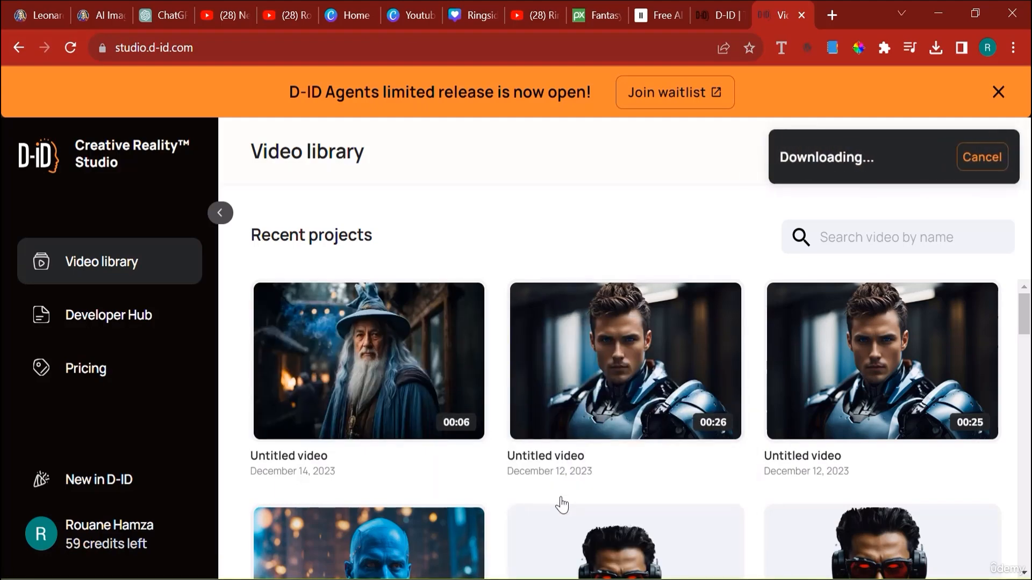